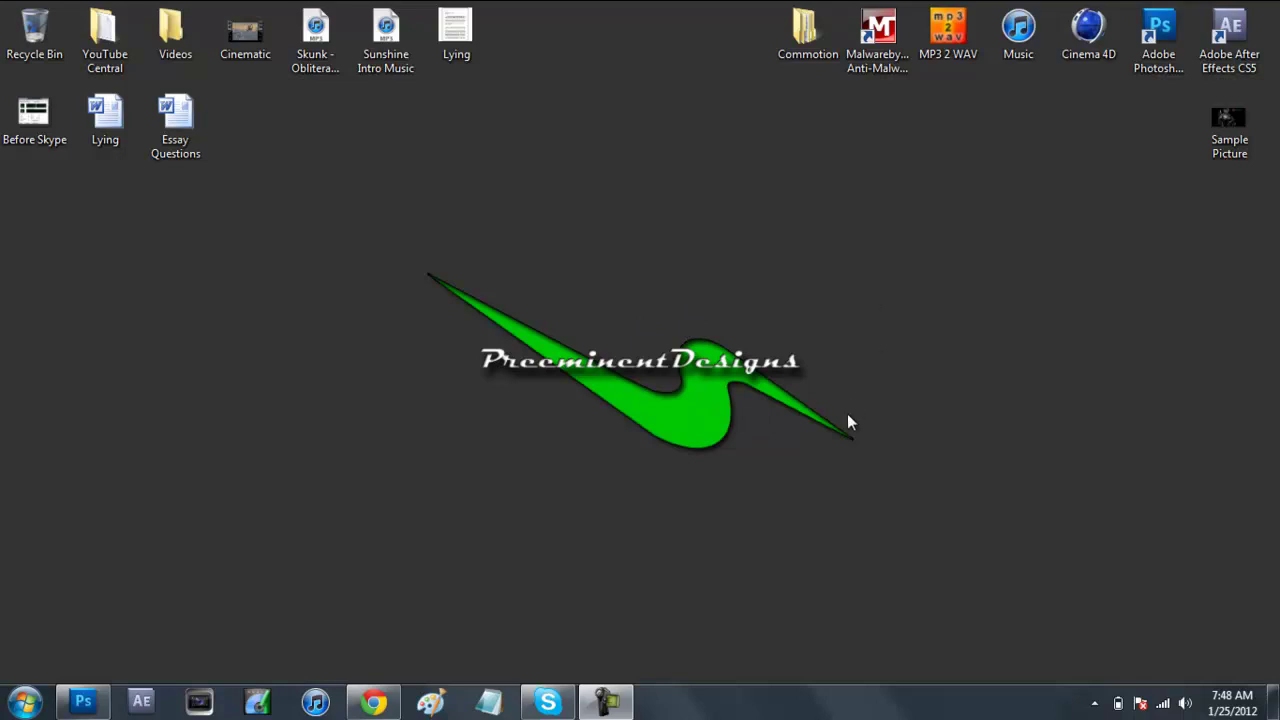
Step: Play the SpeedArt Complex Instinx video on YouTube from 1:32 and pause it at 1:51
click(373, 702)
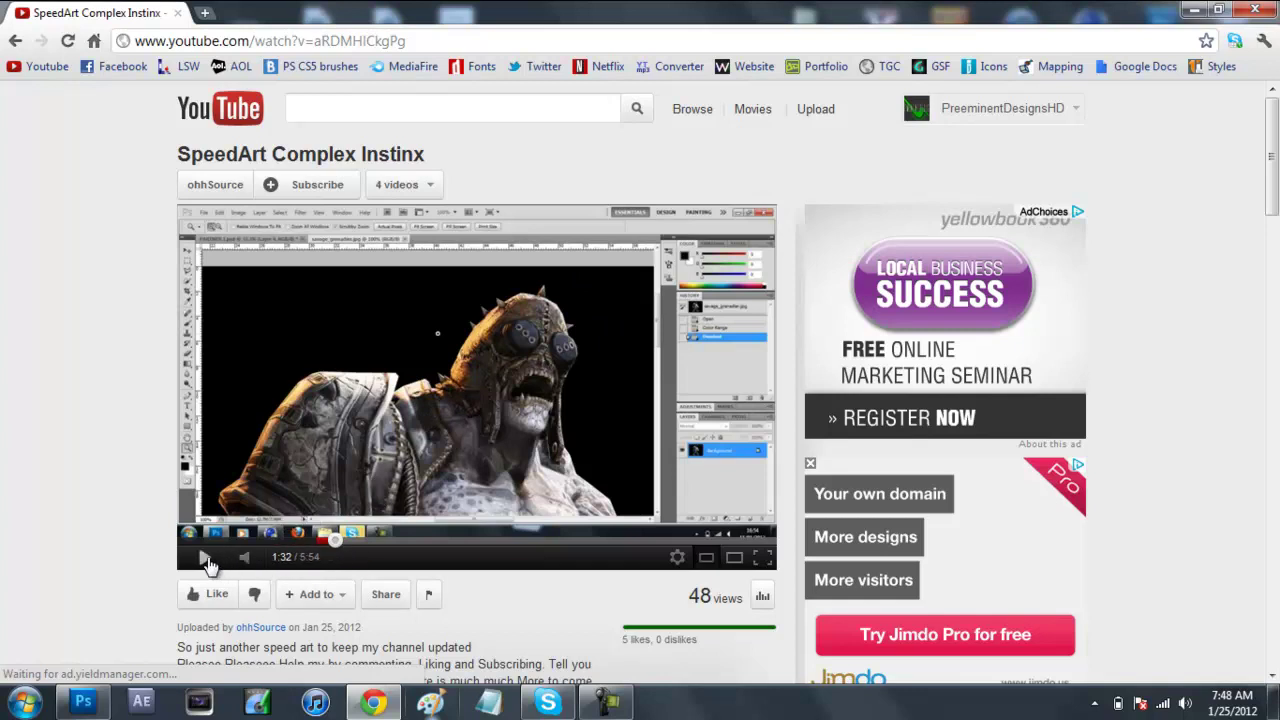
click(207, 560)
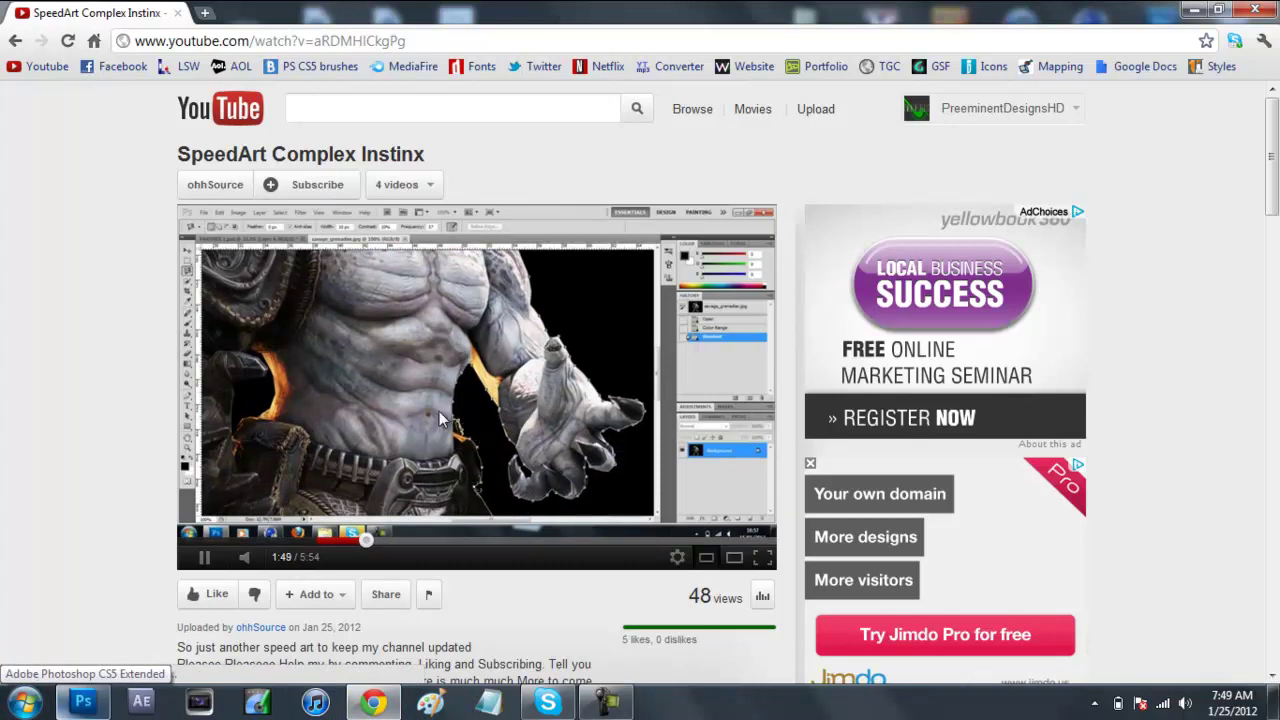
click(503, 319)
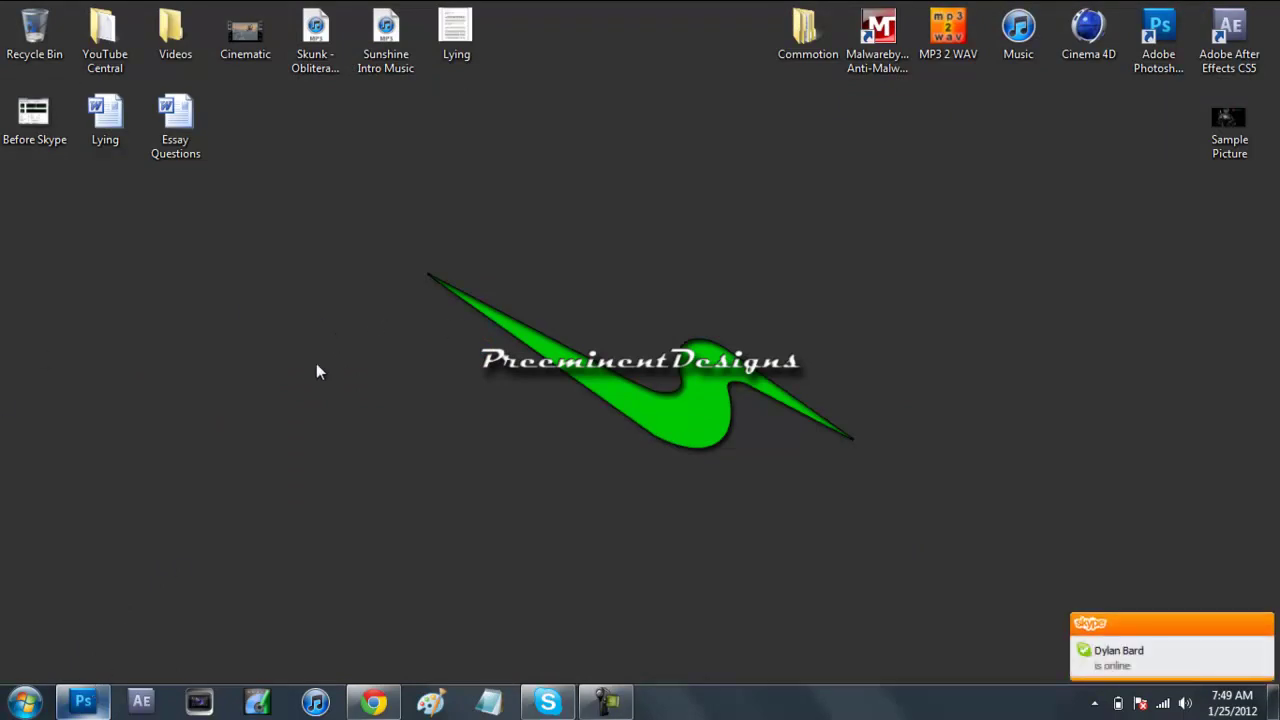
Step: Create a new 1280×720 HD Images document in Photoshop
click(82, 705)
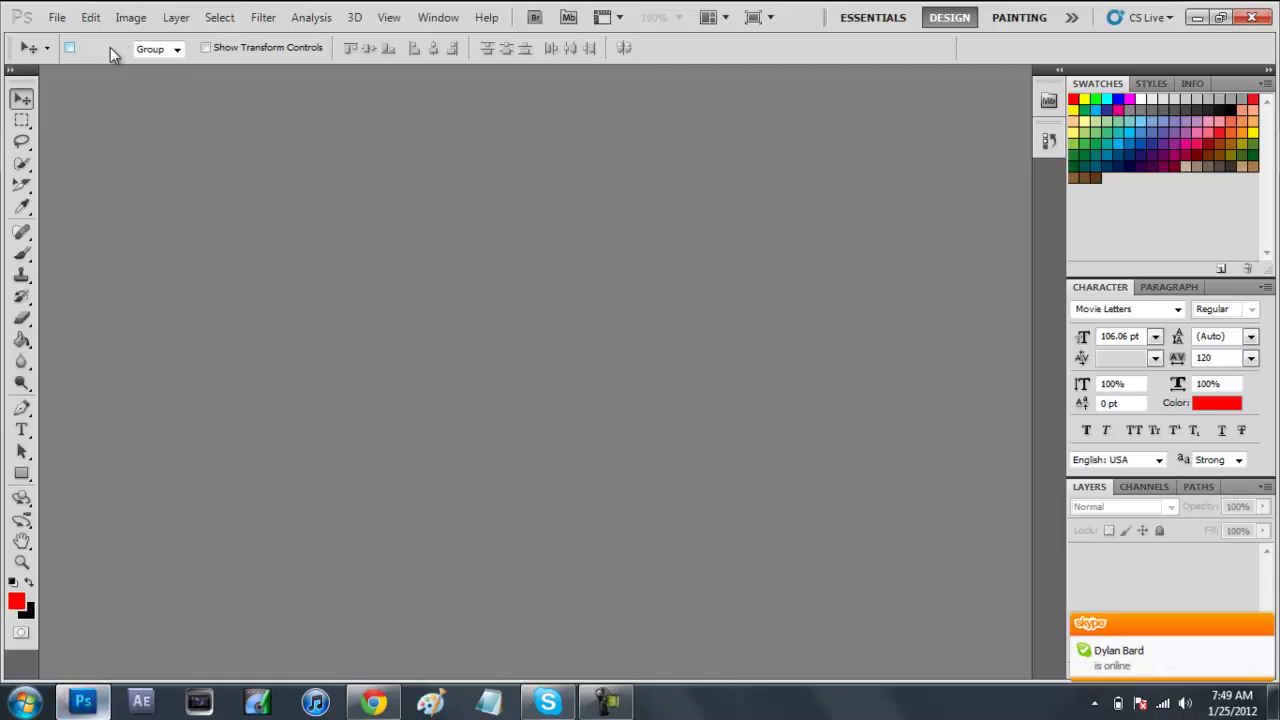
click(57, 17)
click(65, 37)
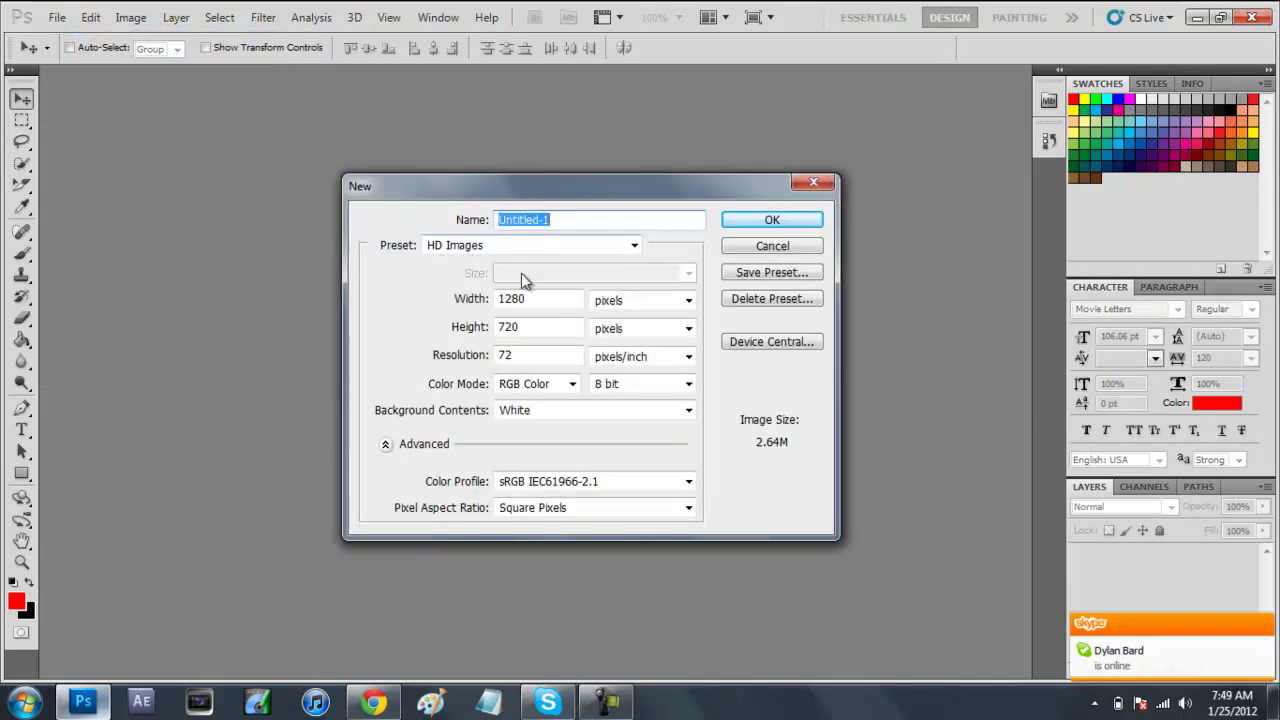
double_click(518, 298)
double_click(518, 327)
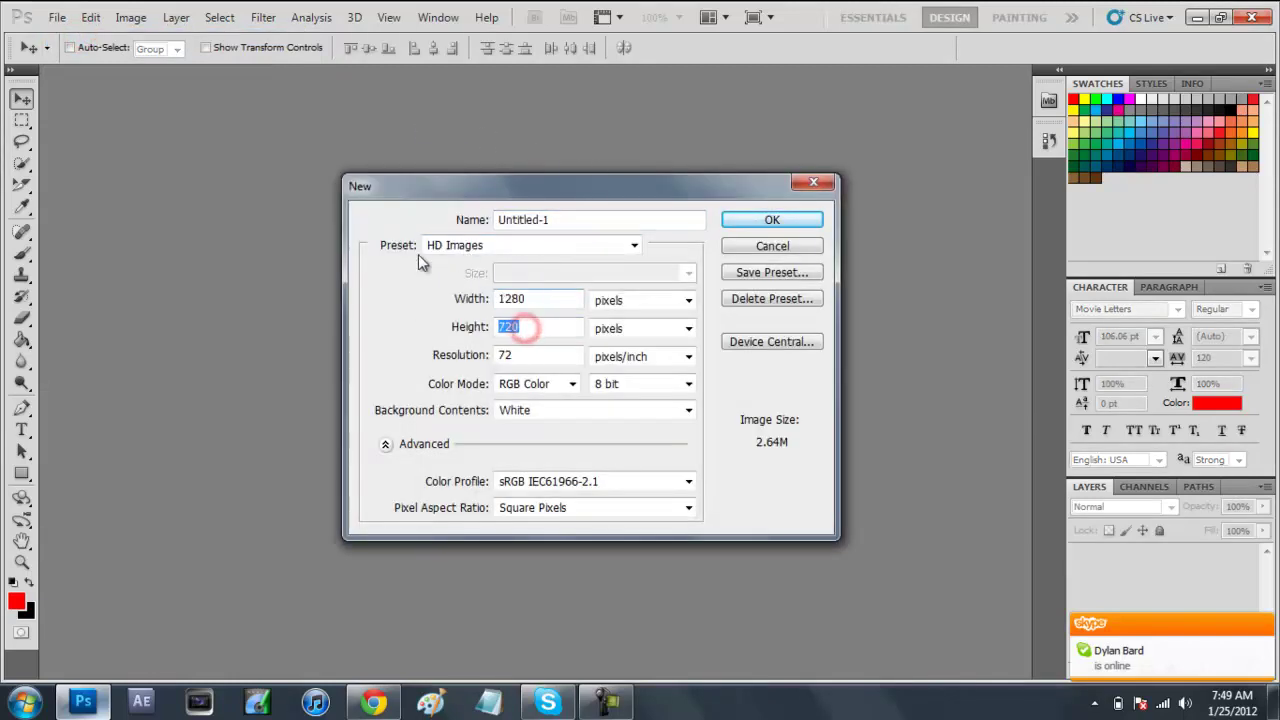
click(738, 219)
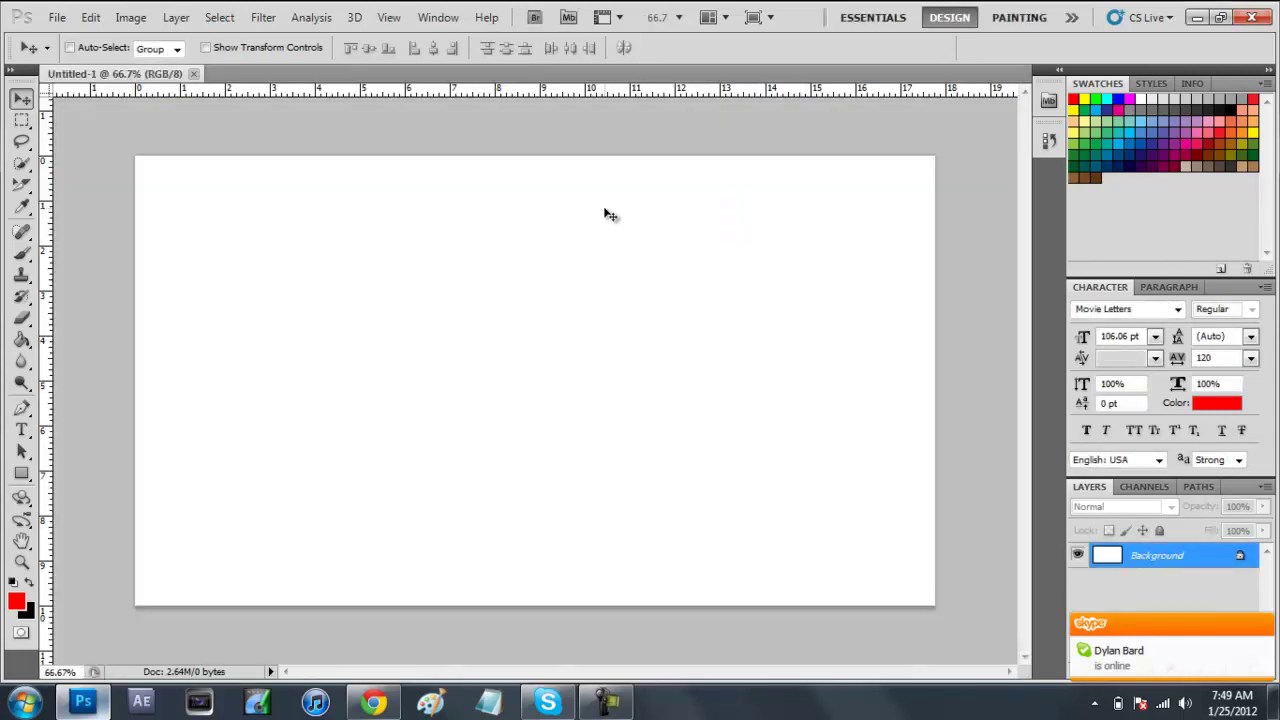
Step: Fill the canvas background with red using the Paint Bucket
click(22, 340)
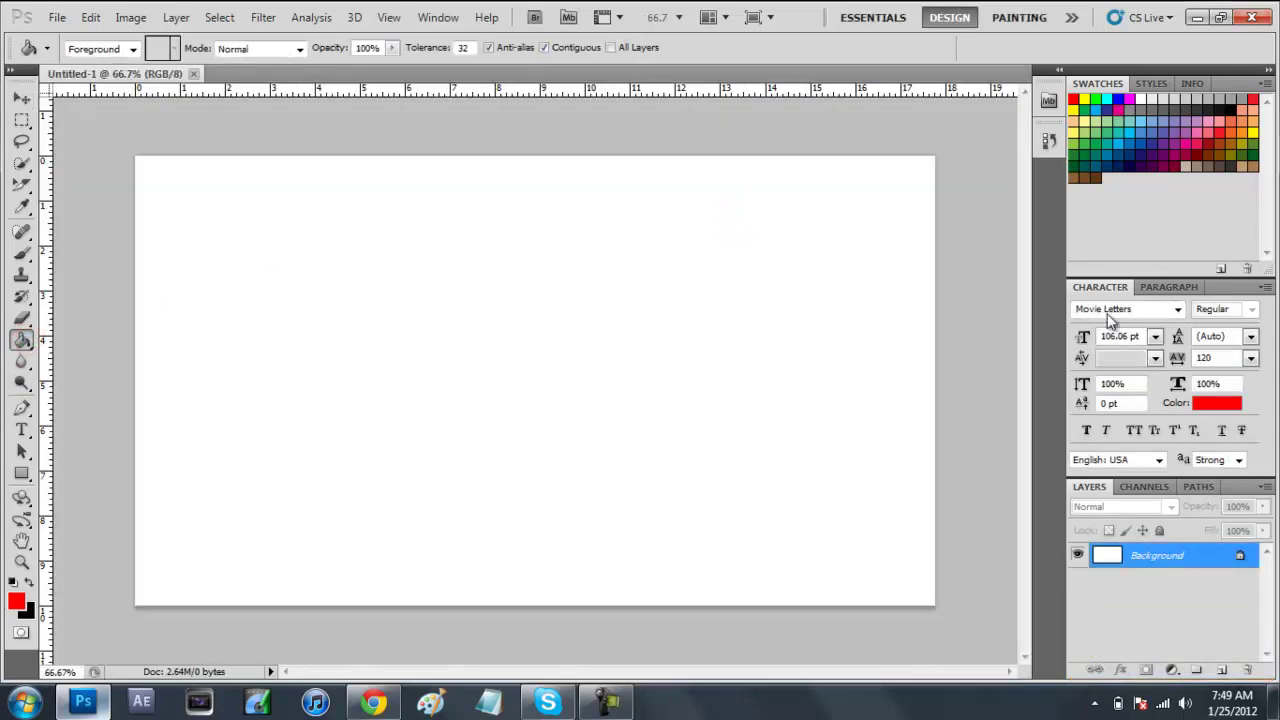
click(1196, 405)
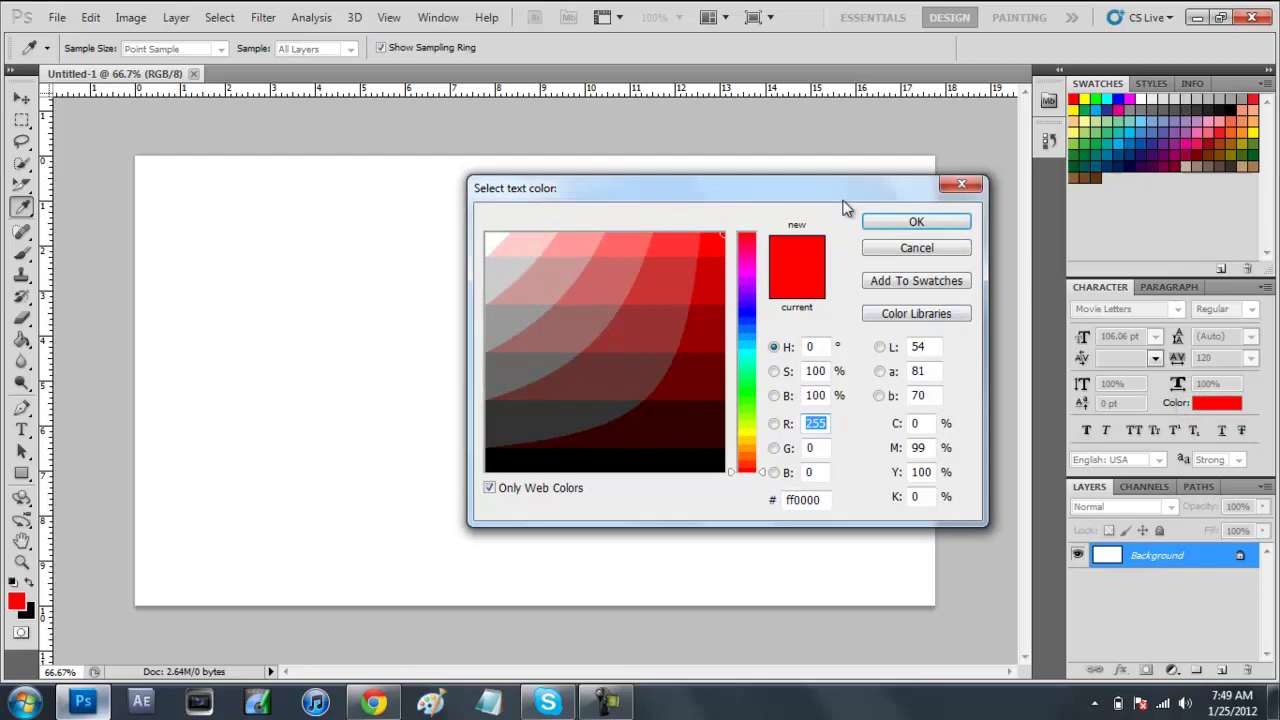
click(916, 222)
click(304, 340)
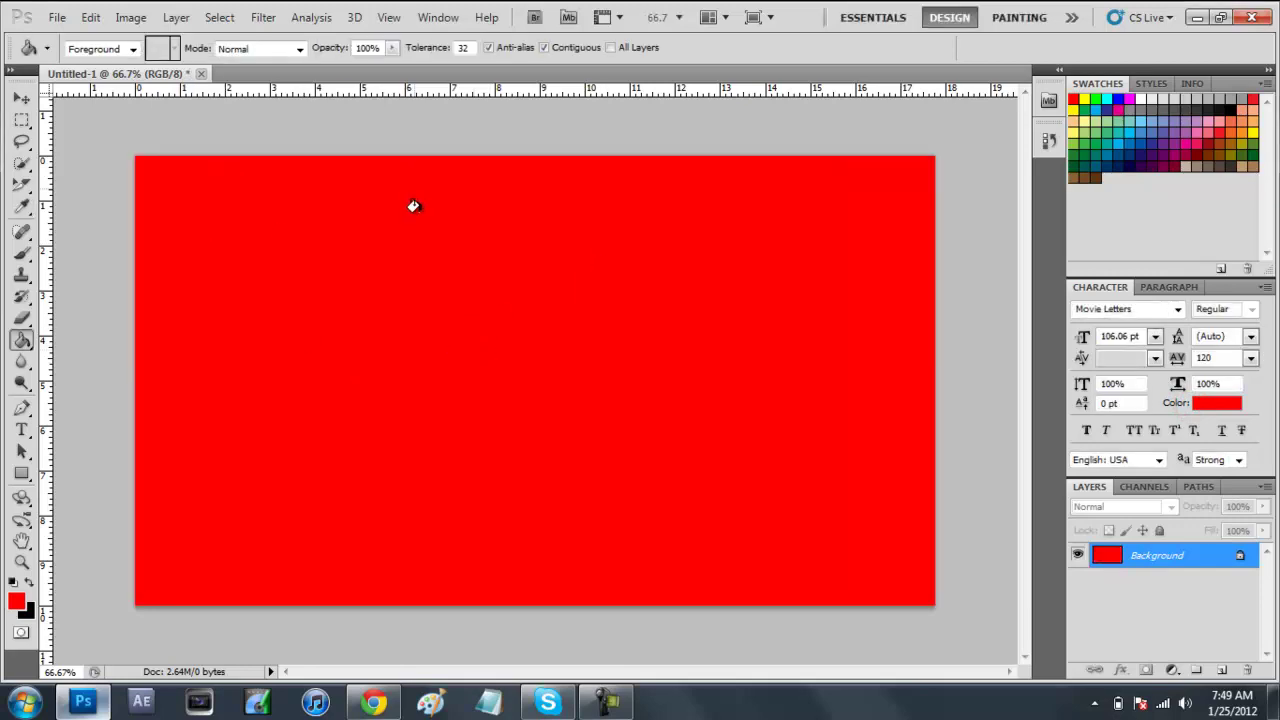
click(21, 98)
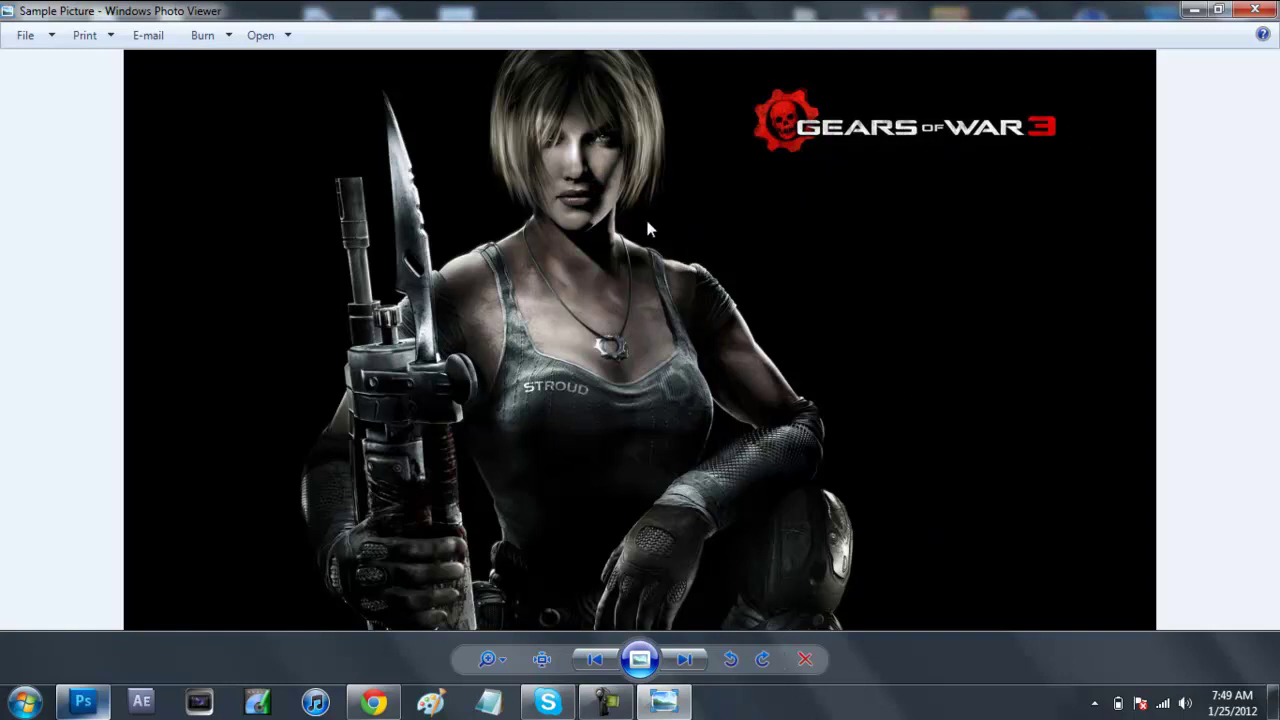
Step: Close Windows Photo Viewer showing the Gears of War 3 sample picture
click(1254, 9)
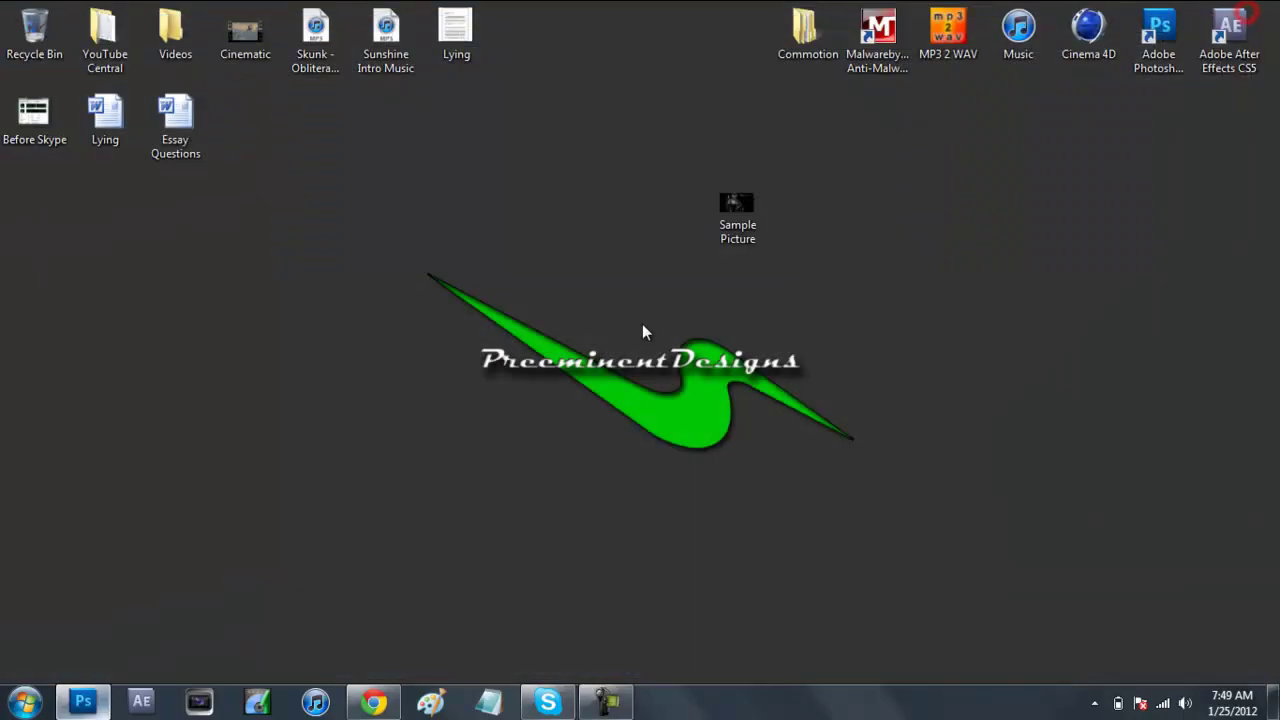
Step: Place Sample Picture into the red document and rasterize its layer
mouse_move(725, 229)
mouse_down()
mouse_move(88, 708)
mouse_move(351, 393)
mouse_up()
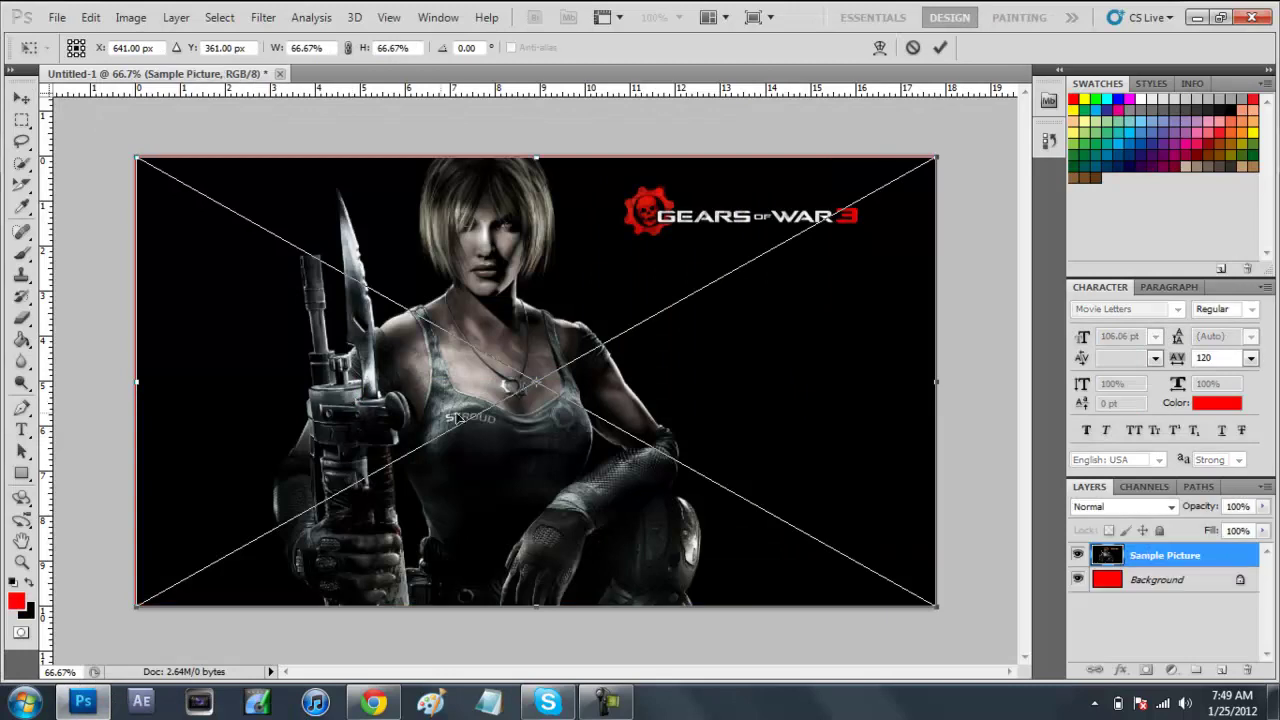
key(Return)
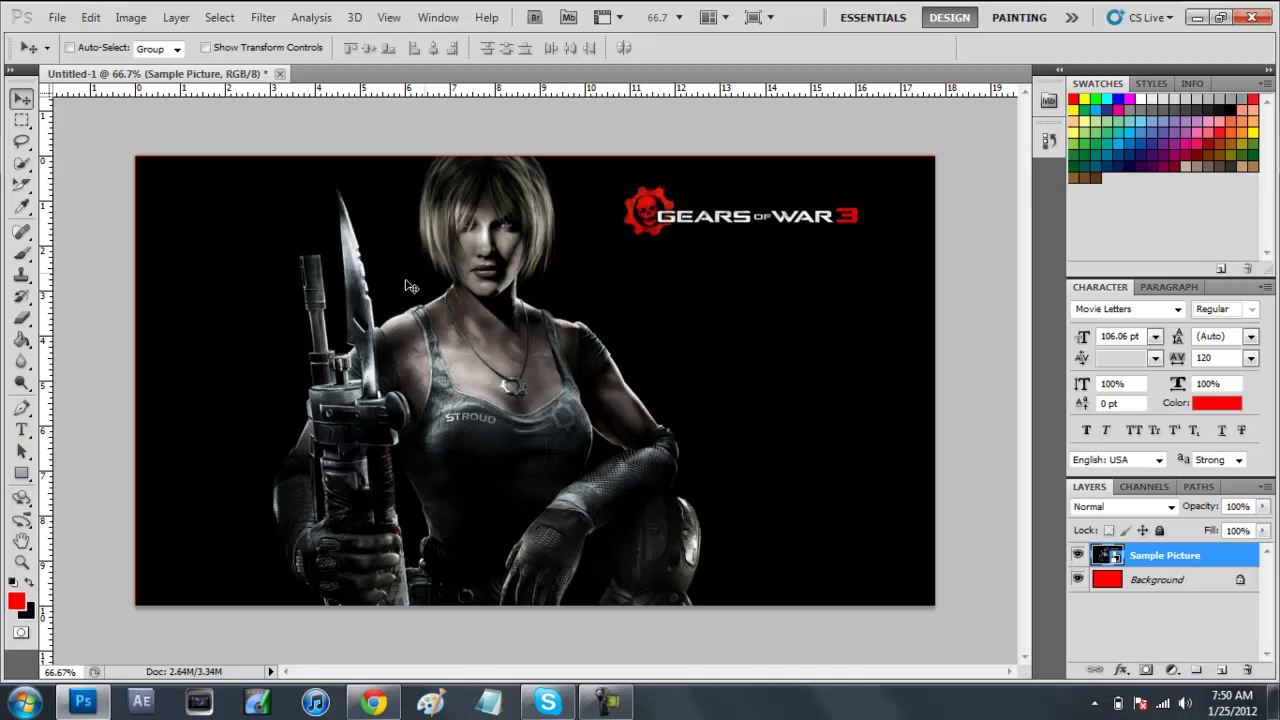
right_click(1167, 565)
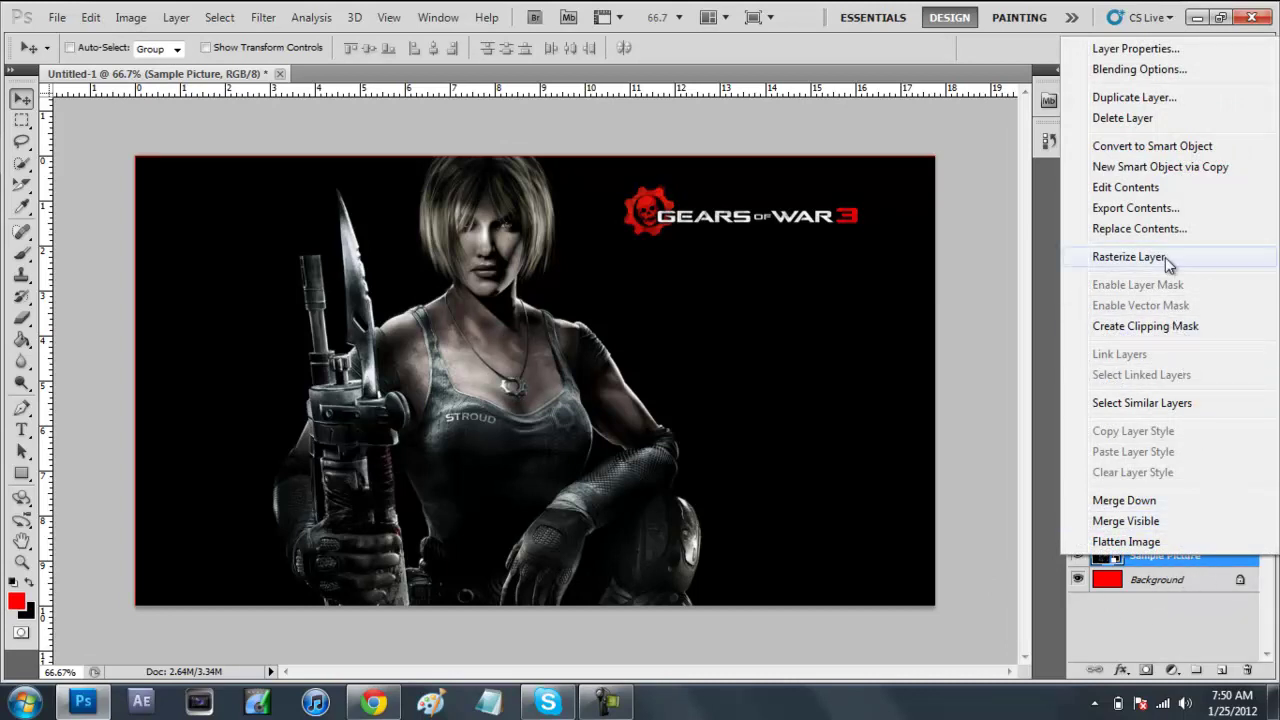
click(1176, 646)
right_click(1167, 565)
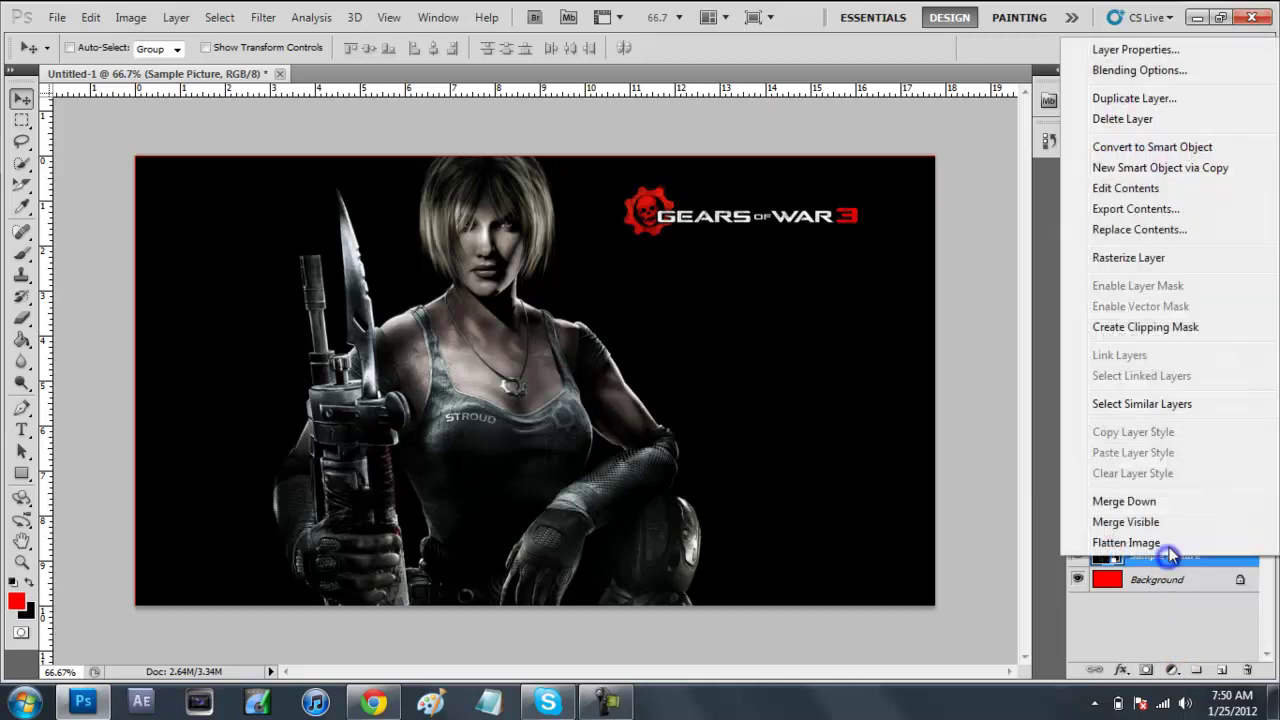
click(1131, 262)
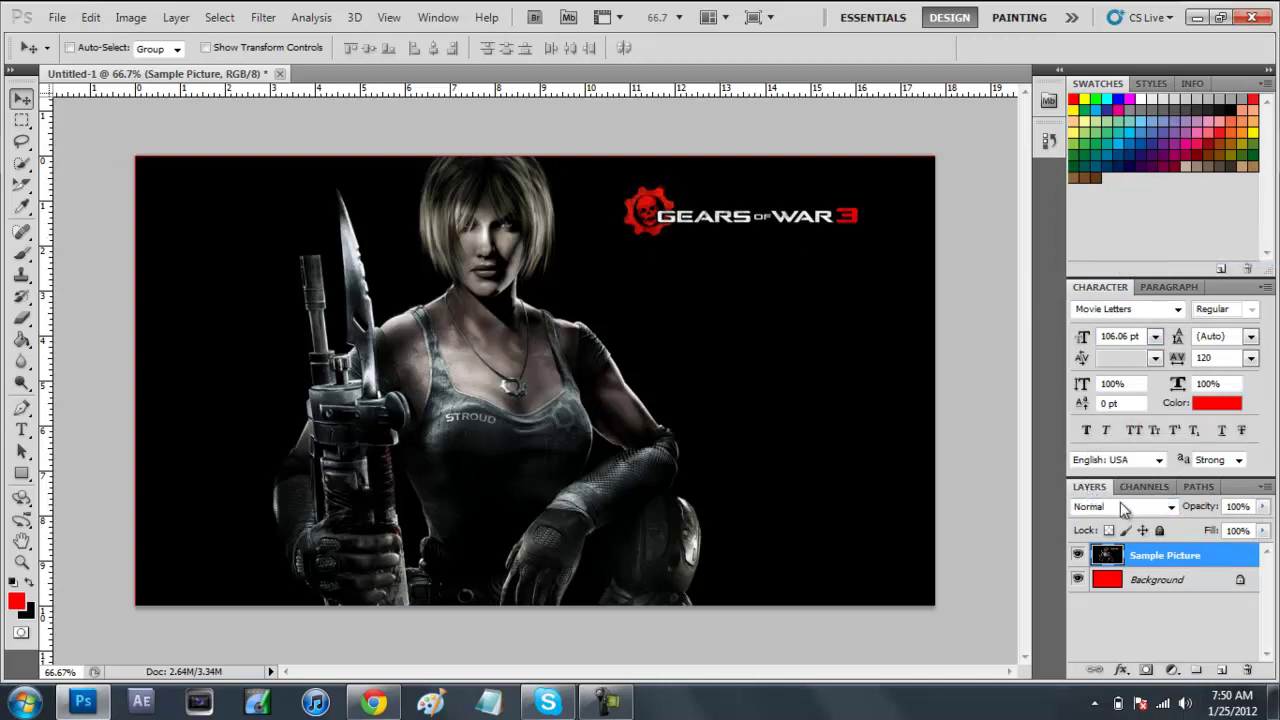
Step: Set the Sample Picture layer's blend mode to Screen
click(1170, 506)
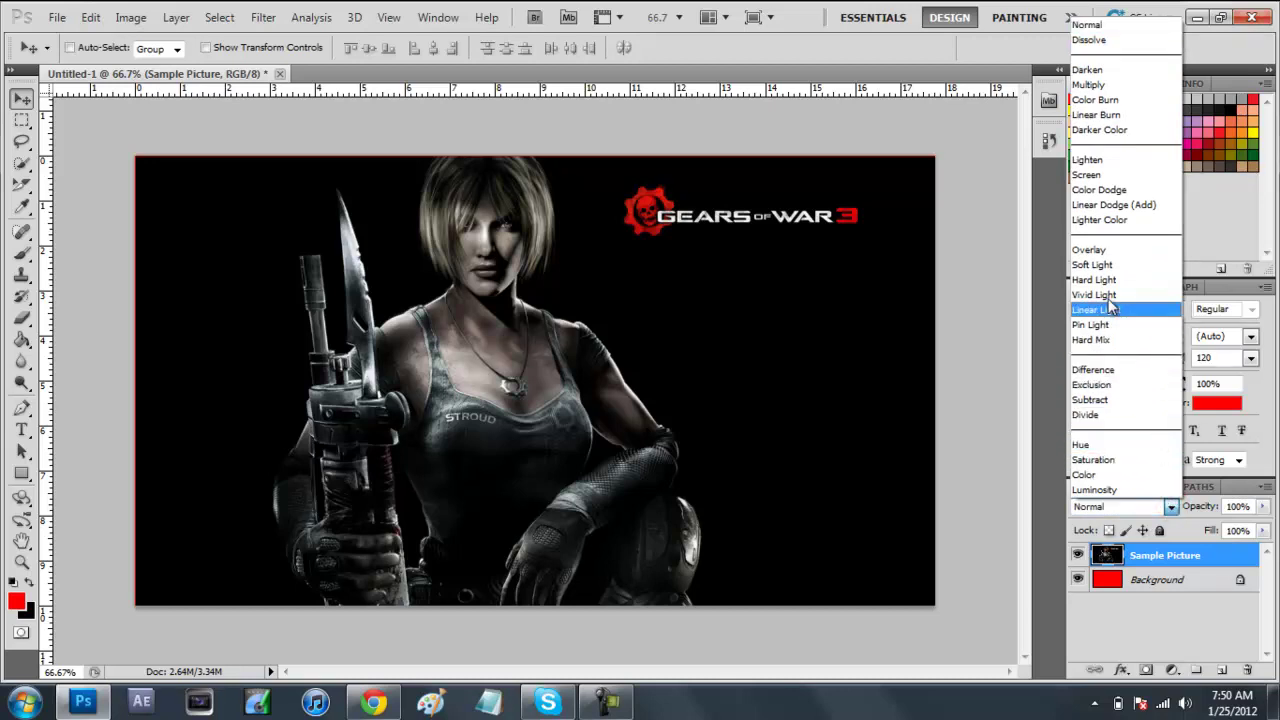
click(1090, 175)
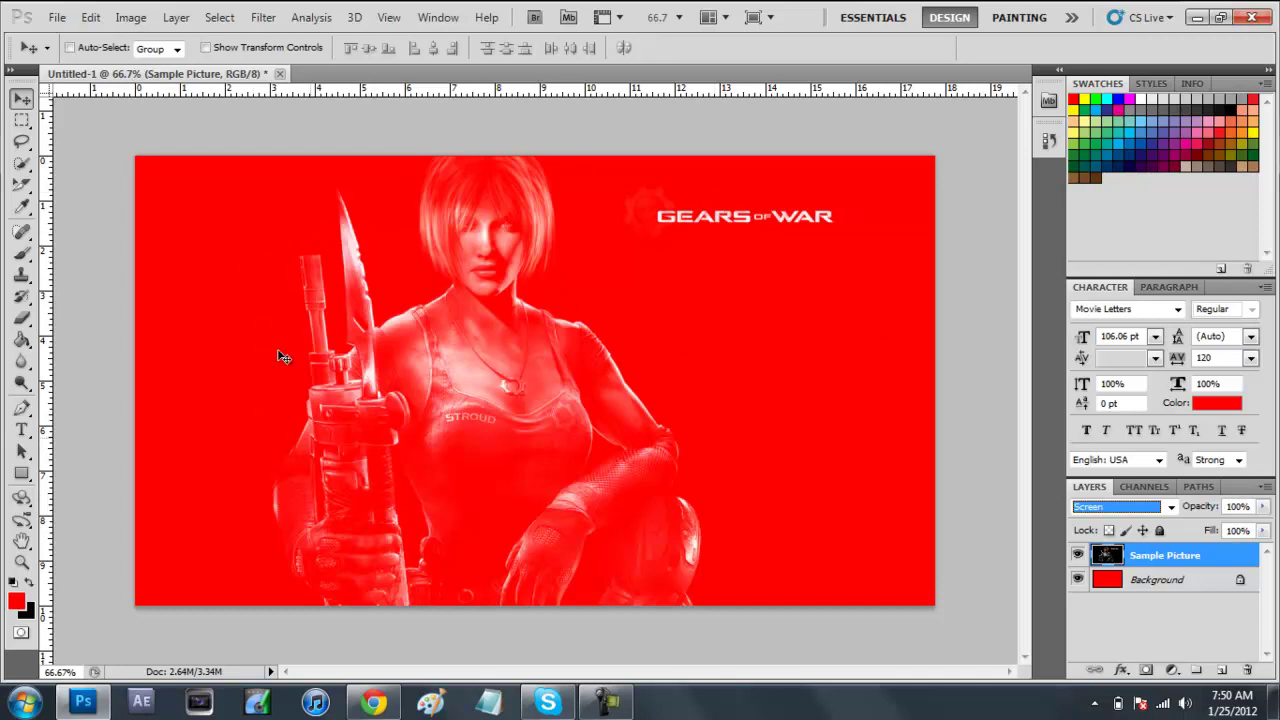
Step: Zoom in on the logo and set the Eraser brush size to 45 px
click(21, 562)
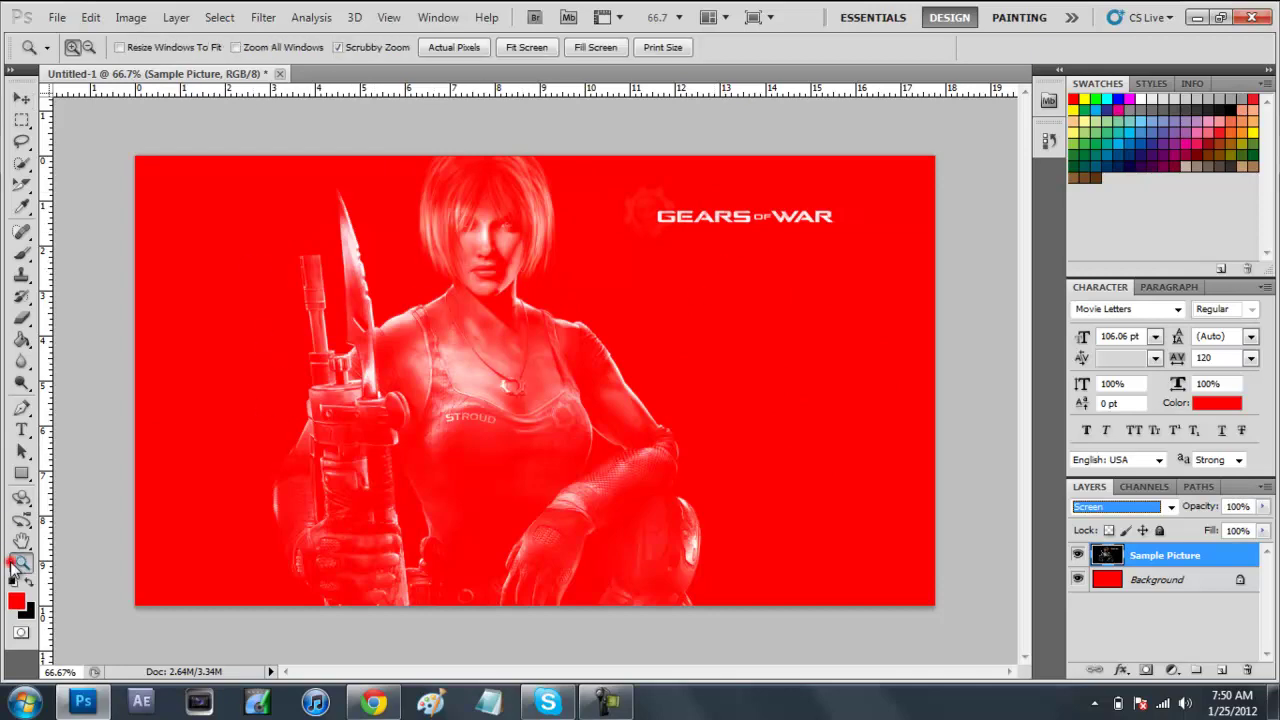
mouse_move(810, 206)
mouse_down()
mouse_move(877, 214)
mouse_move(875, 246)
mouse_up()
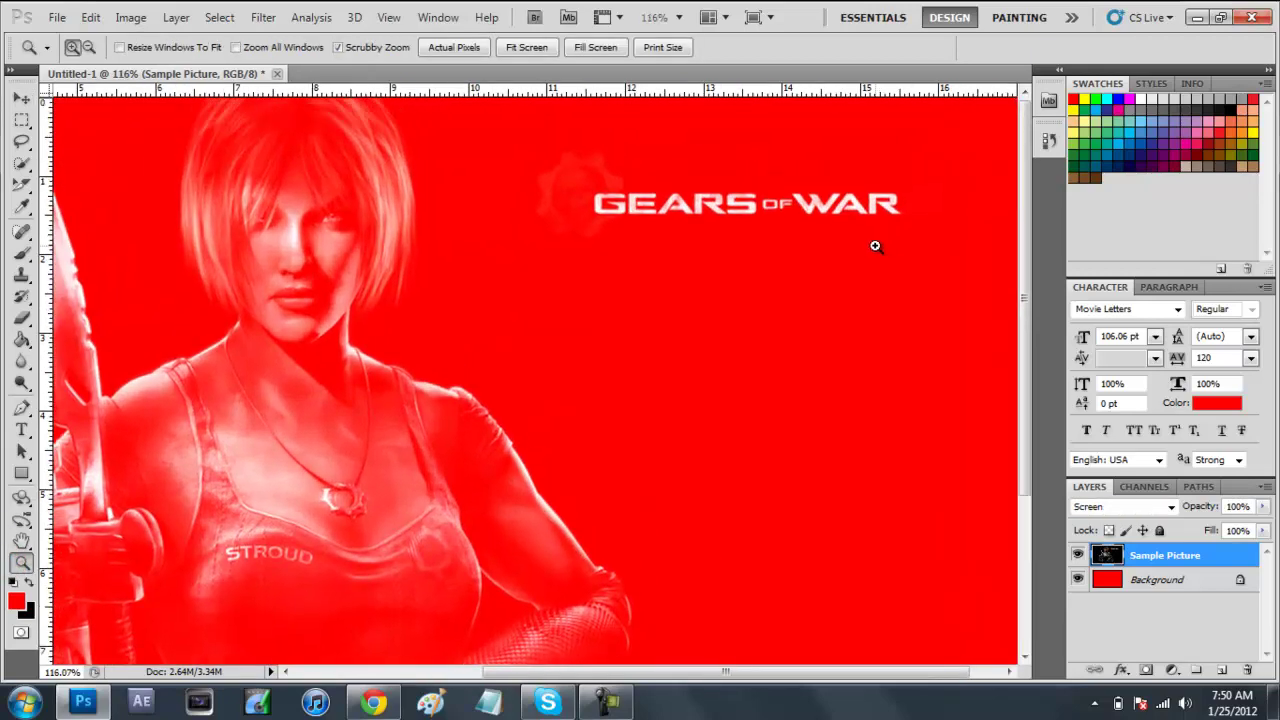
click(21, 318)
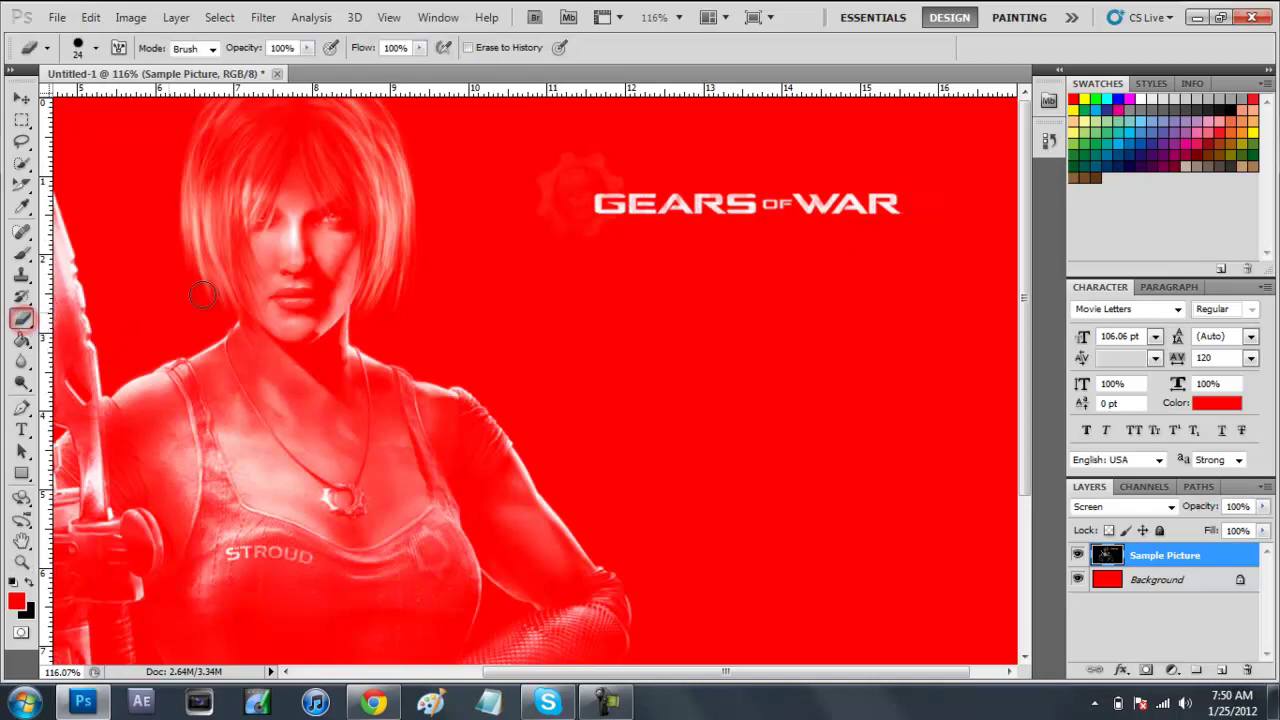
click(96, 48)
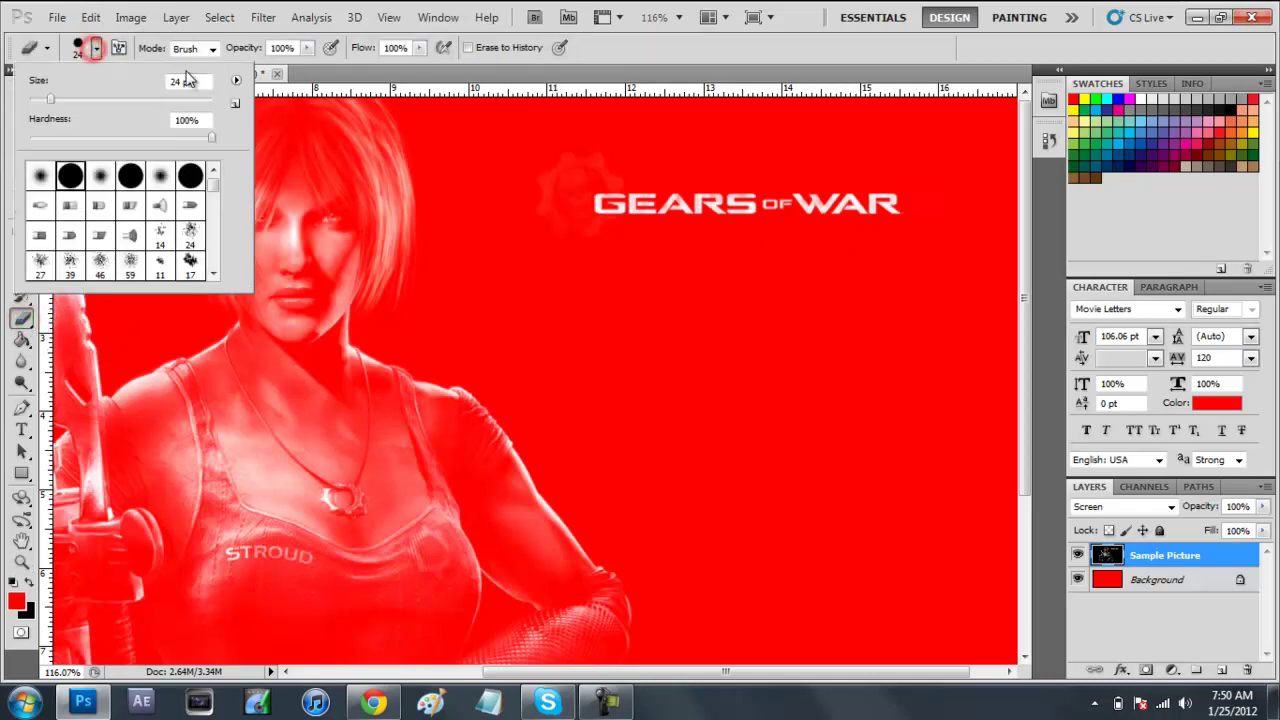
click(198, 80)
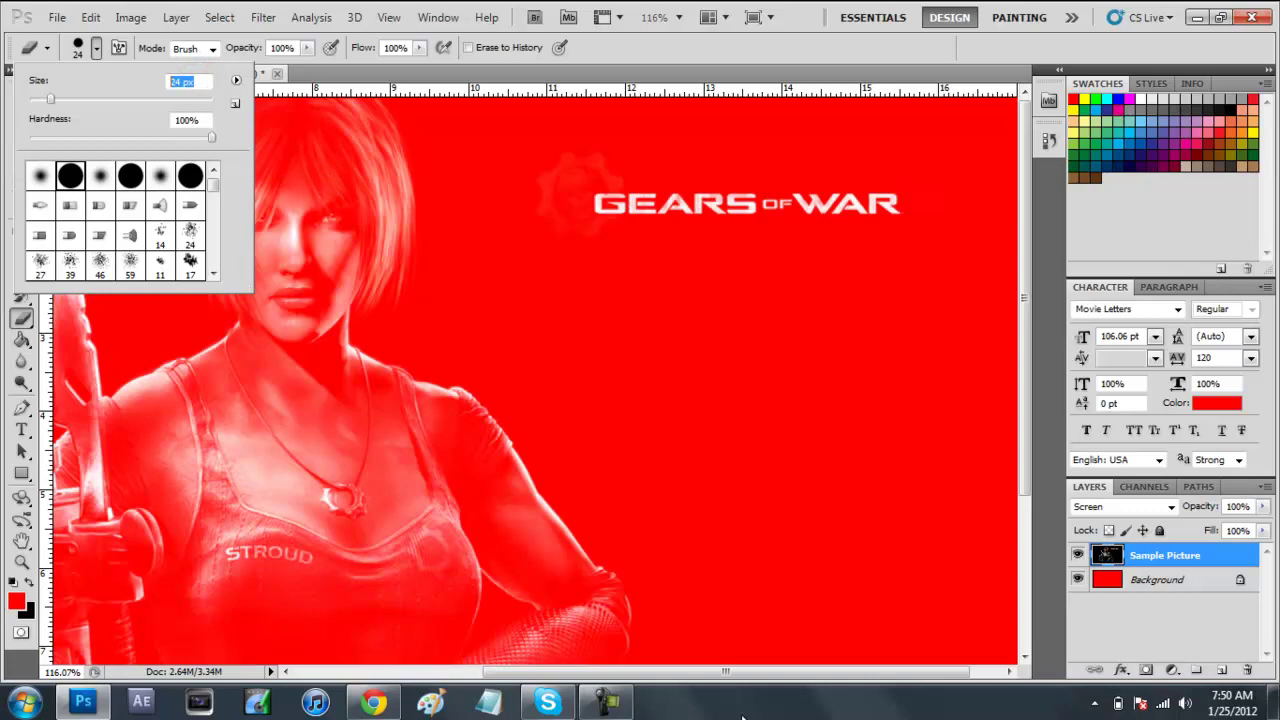
text(45)
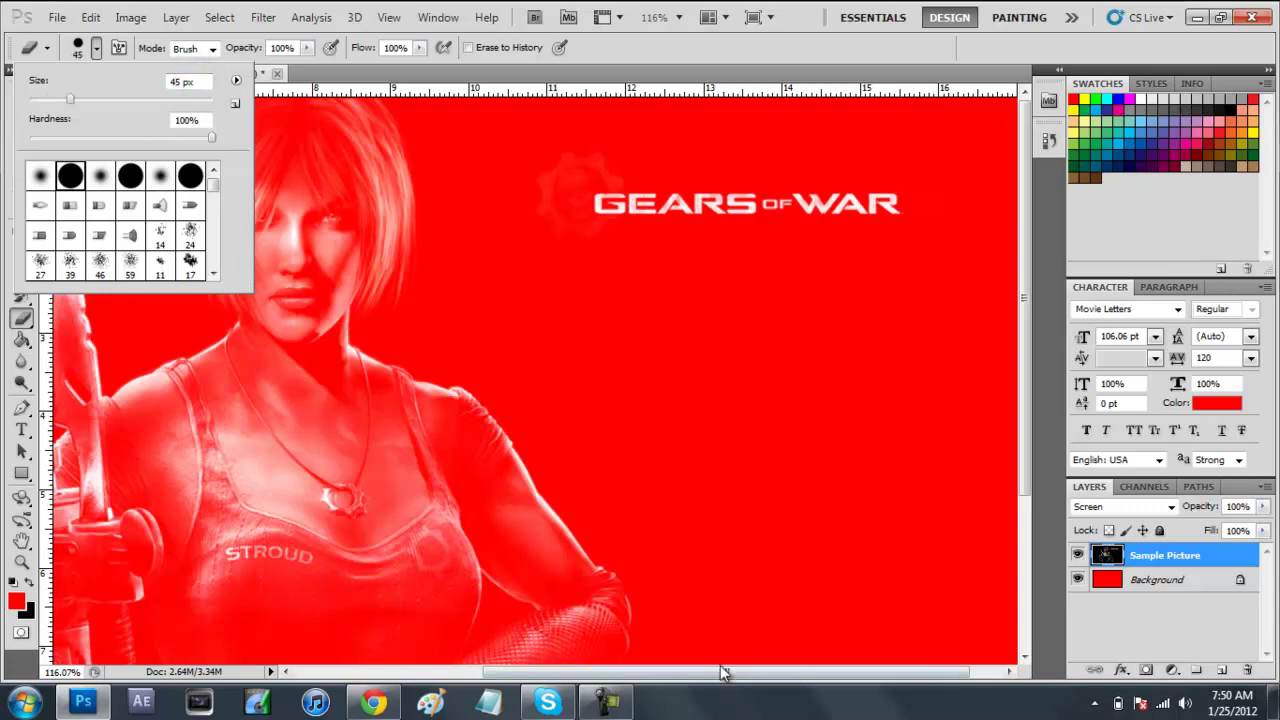
click(598, 207)
Step: Erase the gear logo and GEARS OF WAR title, then fit the image on screen
mouse_move(571, 171)
mouse_down()
mouse_move(514, 200)
mouse_move(857, 196)
mouse_move(907, 218)
mouse_up()
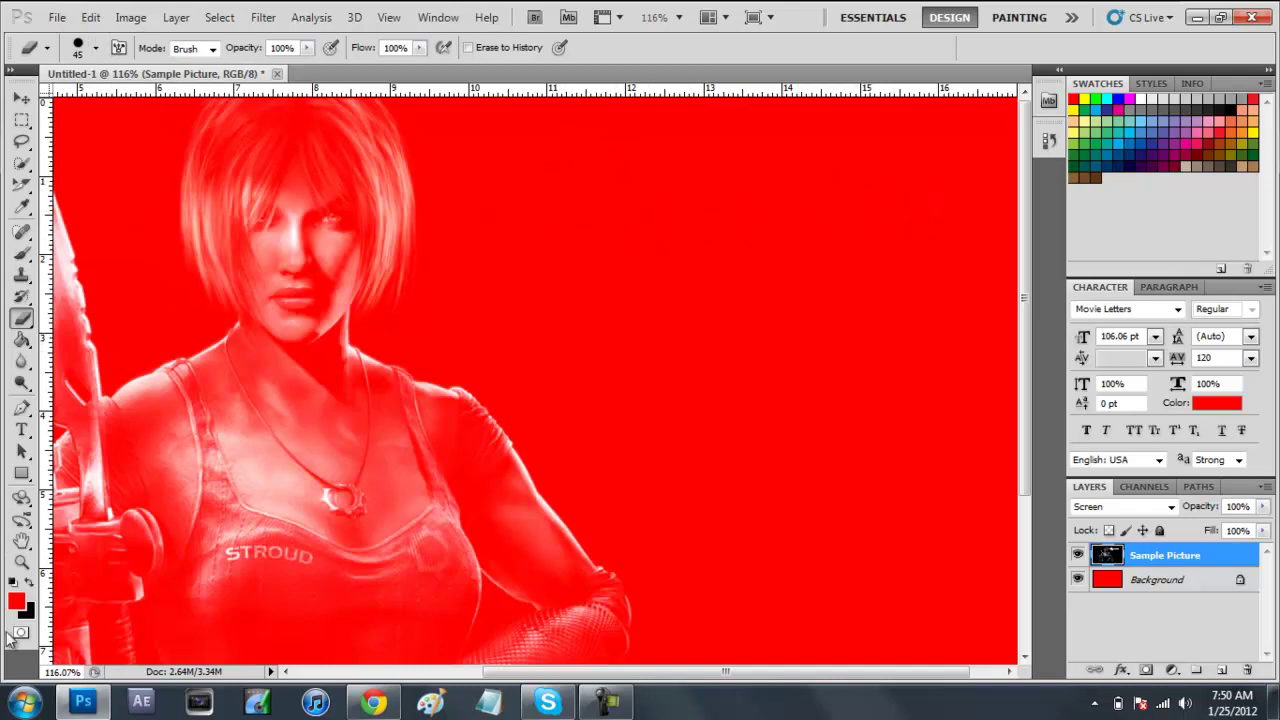
click(21, 561)
right_click(451, 310)
click(482, 320)
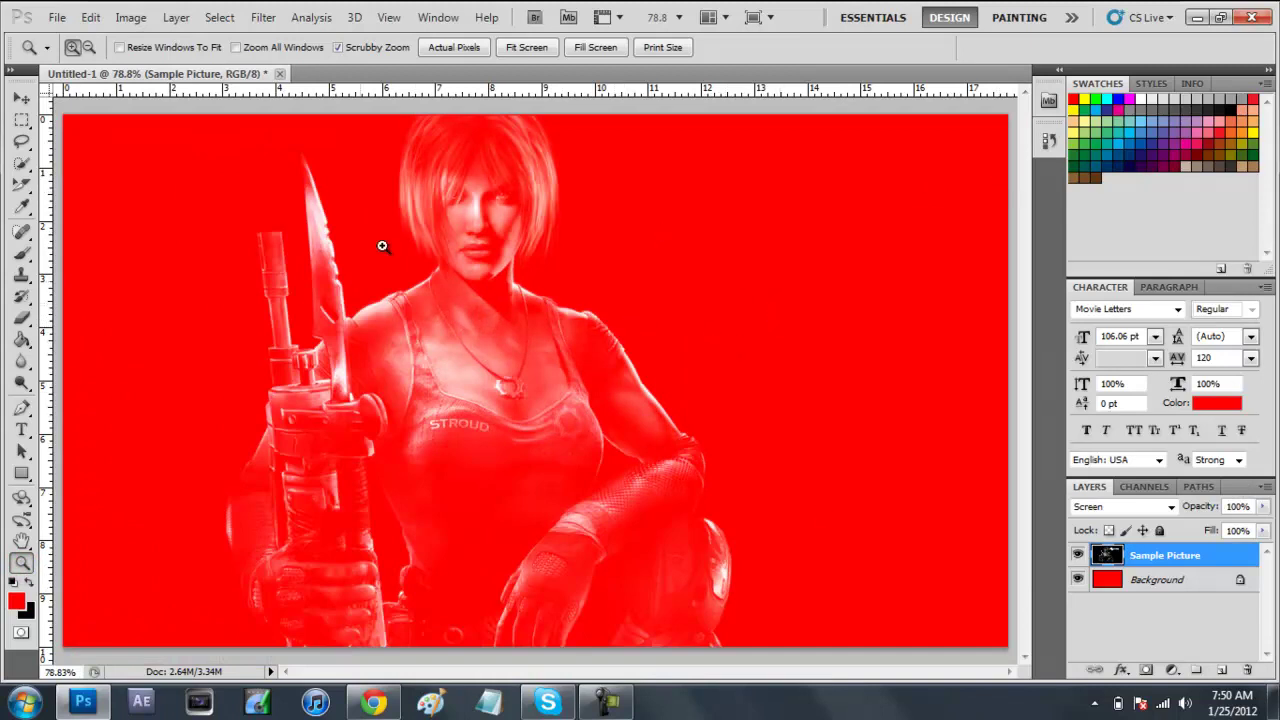
Step: Drag the character layer to the left and fit the whole image on screen
click(21, 97)
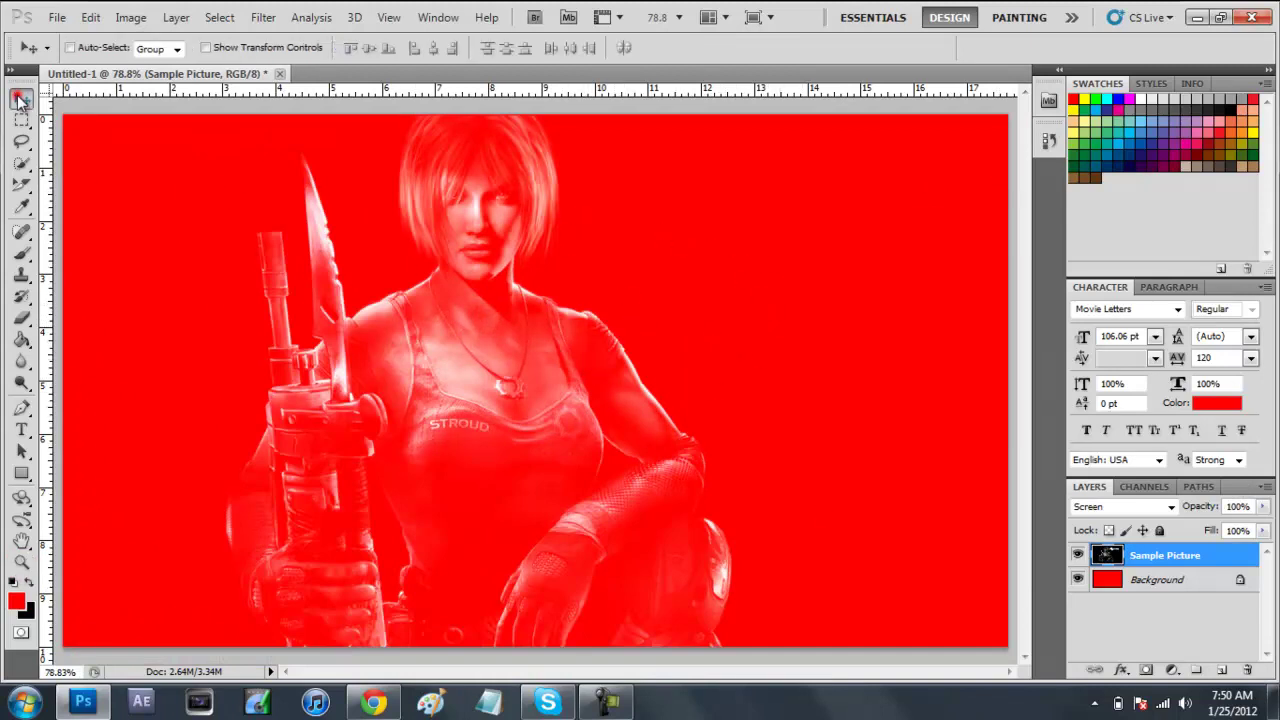
drag(623, 344, 406, 333)
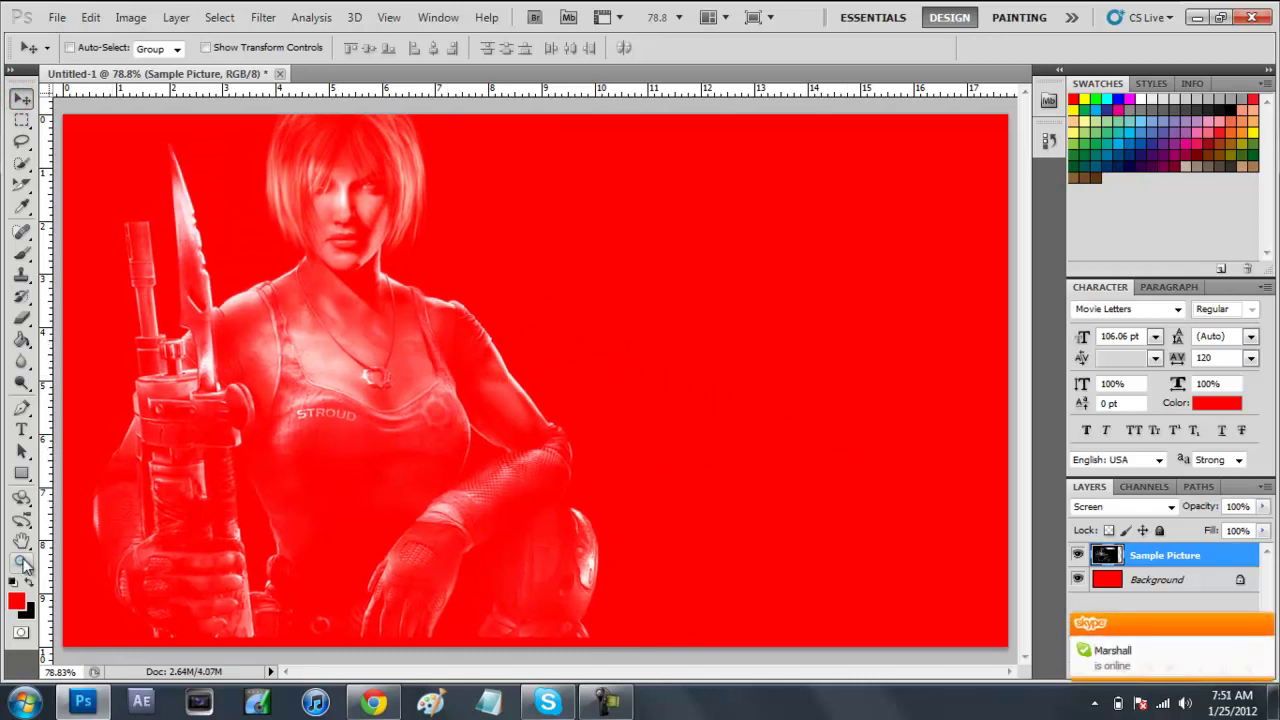
click(21, 562)
right_click(790, 343)
click(850, 355)
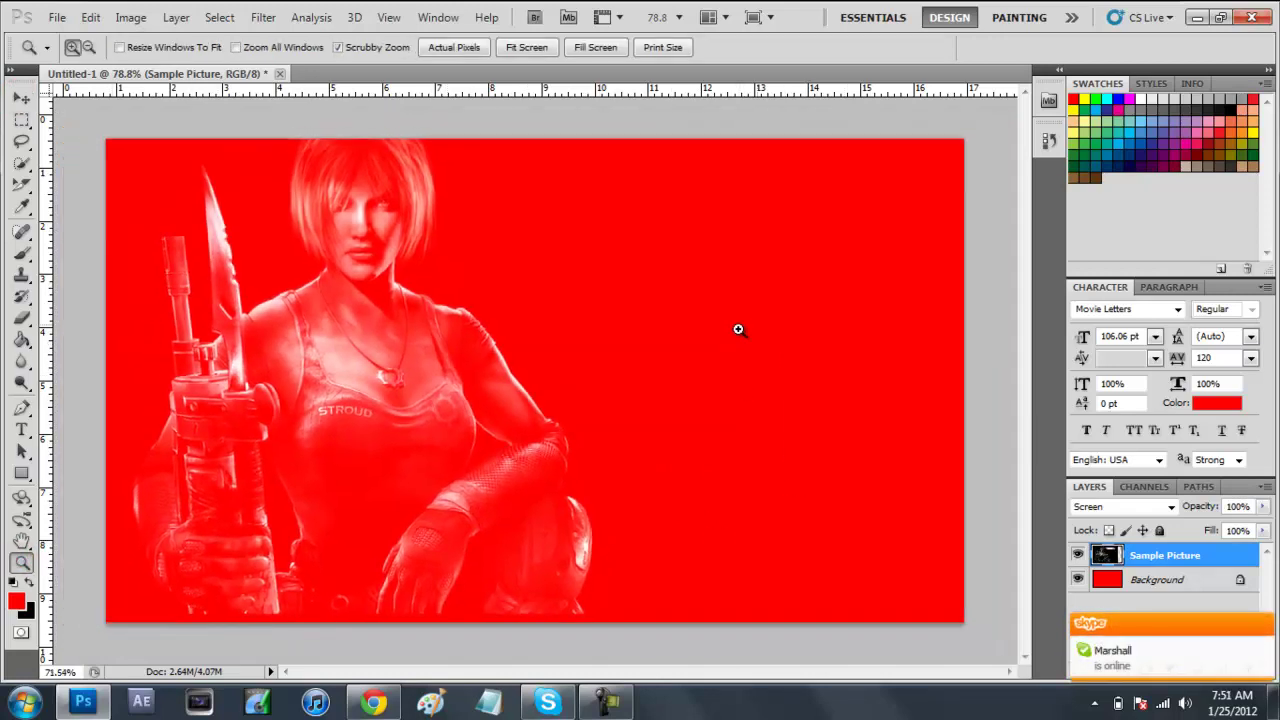
right_click(628, 313)
click(664, 325)
click(640, 288)
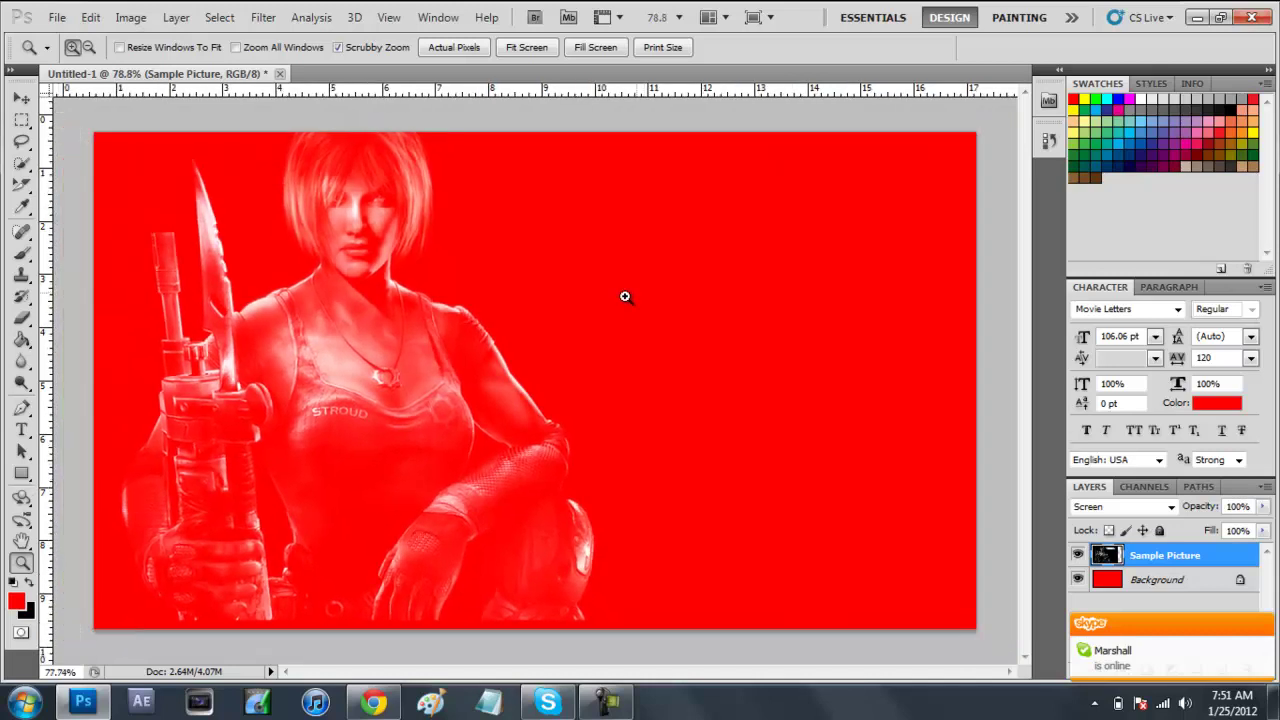
right_click(624, 296)
click(648, 310)
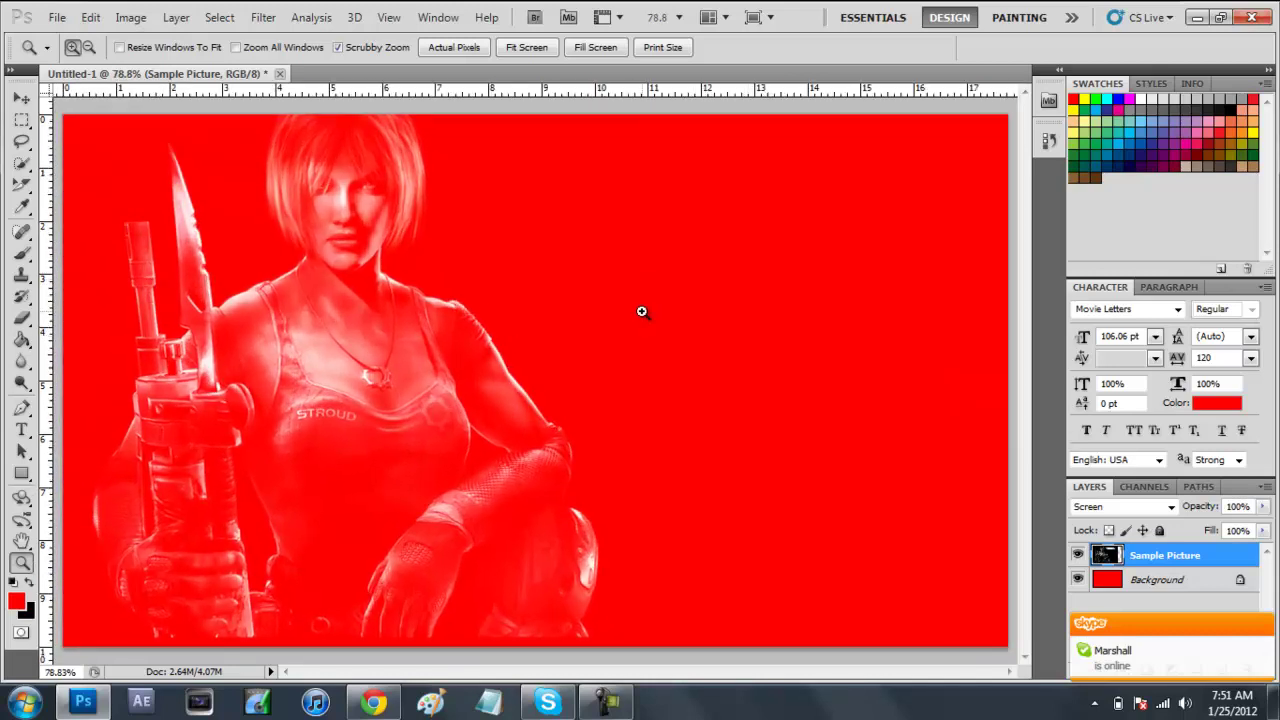